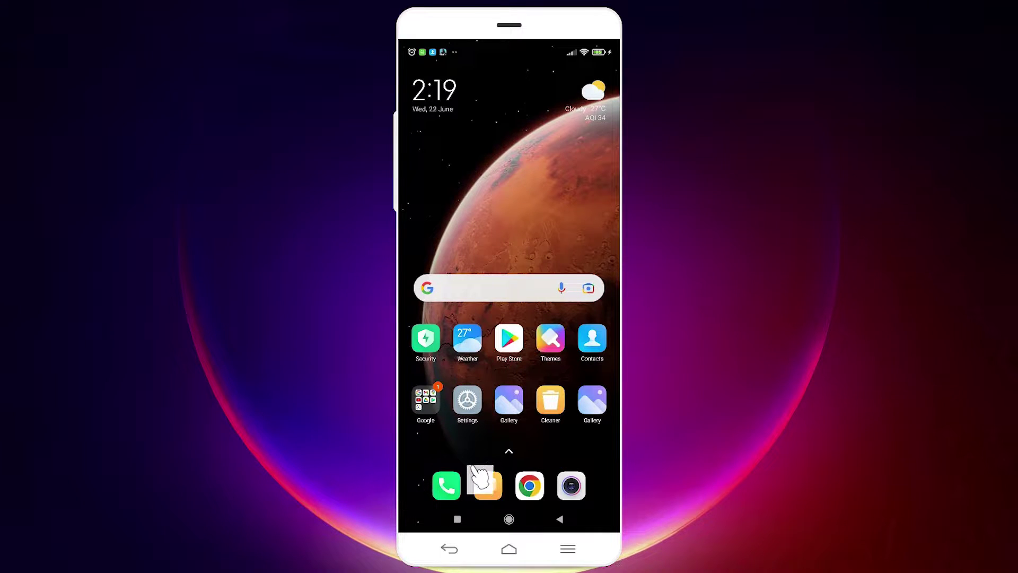
In the Phone app's Contacts tab, open Import/Export contacts from the three-dot menu
click(453, 491)
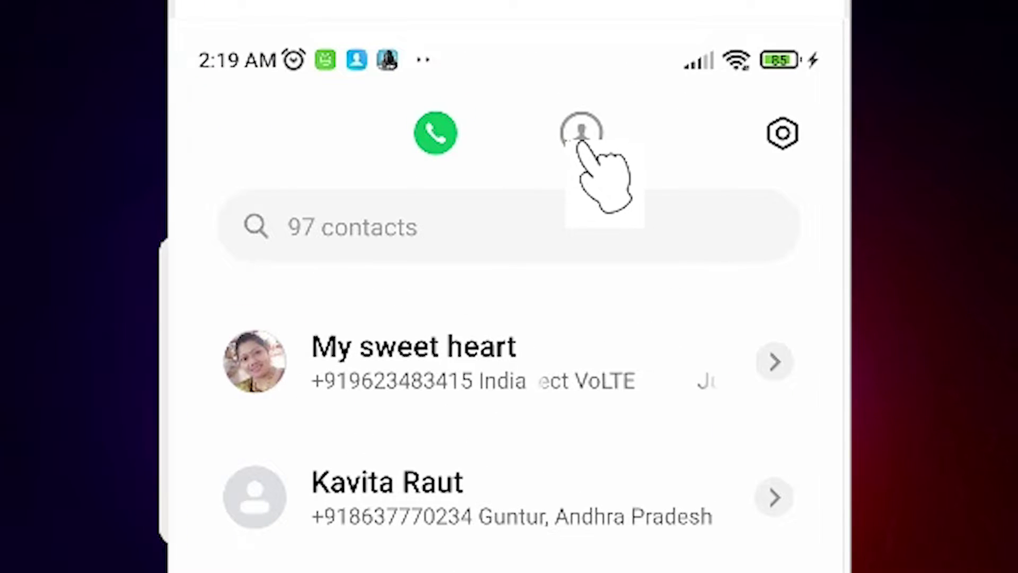
click(581, 135)
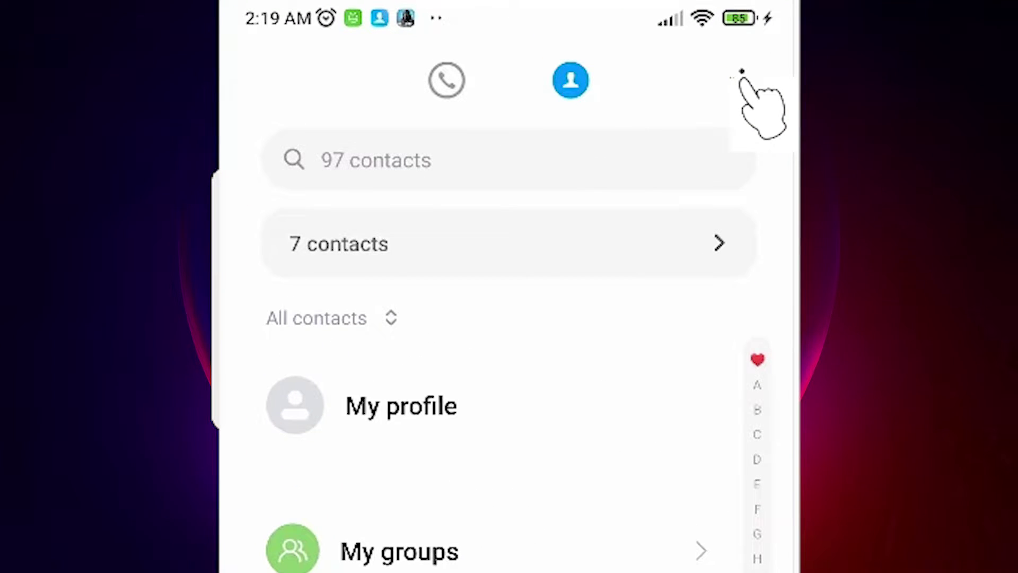
click(741, 72)
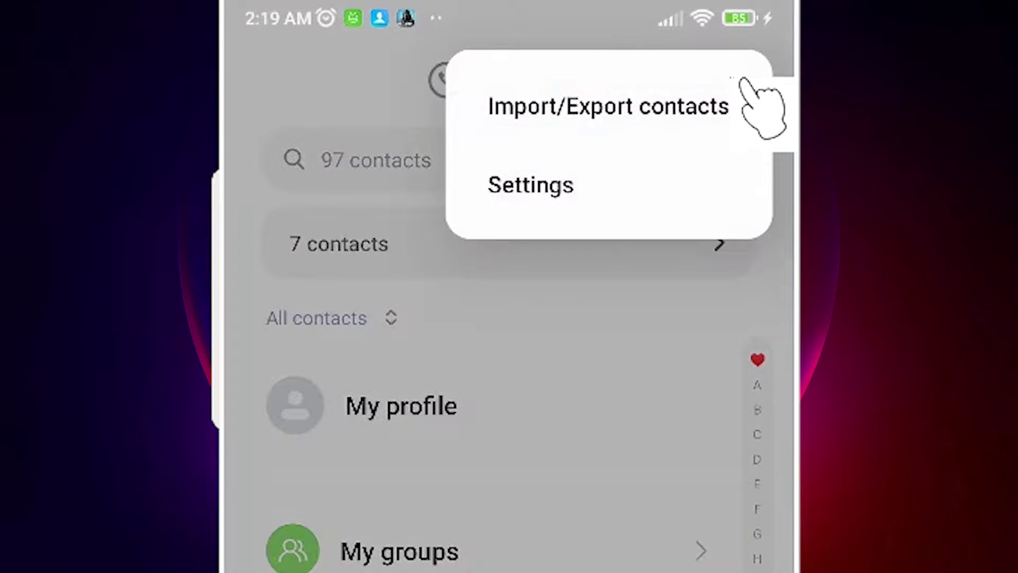
click(637, 109)
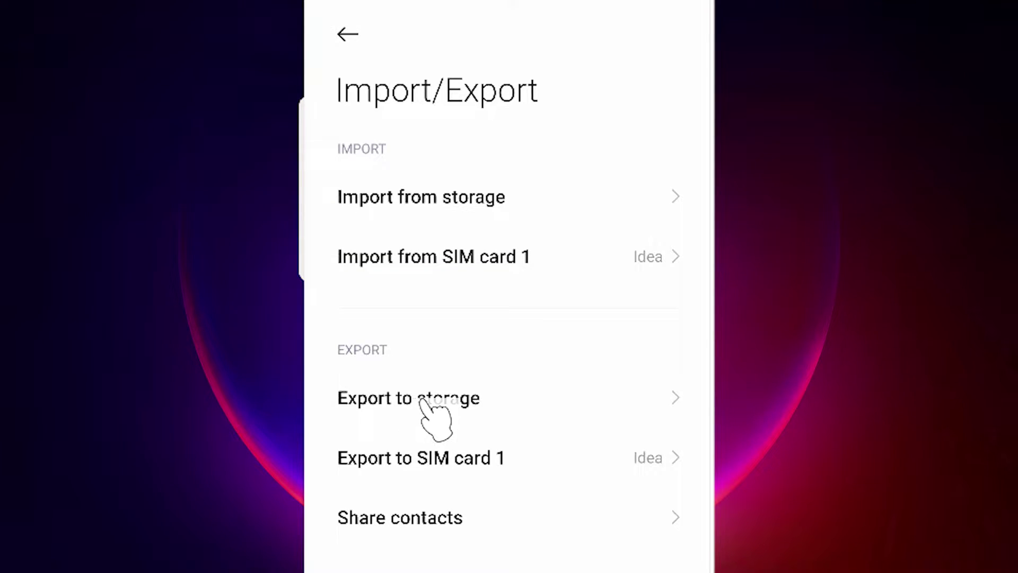
Export all contacts to storage as 00001.vcf in downloads, then return home
click(477, 402)
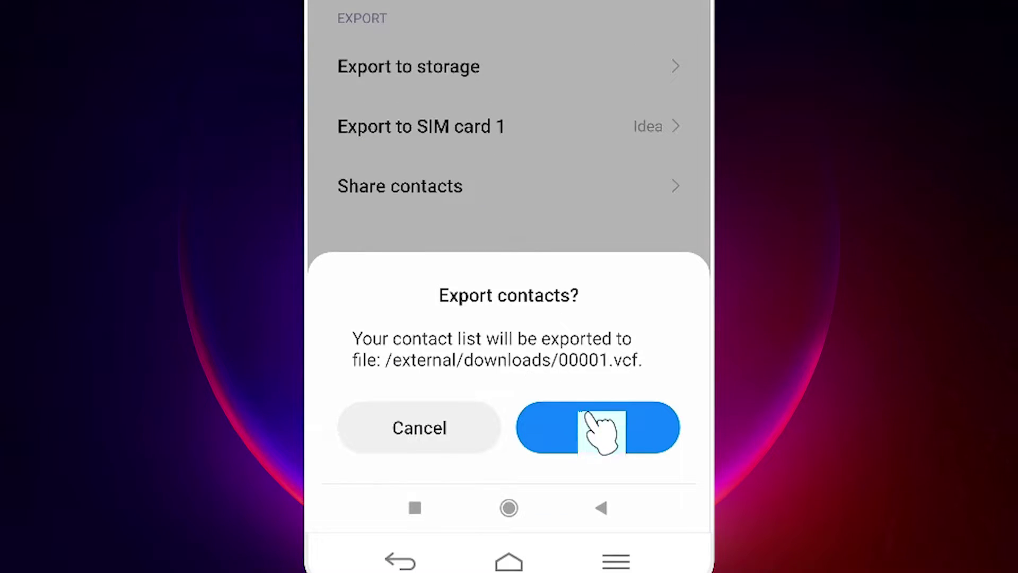
click(614, 438)
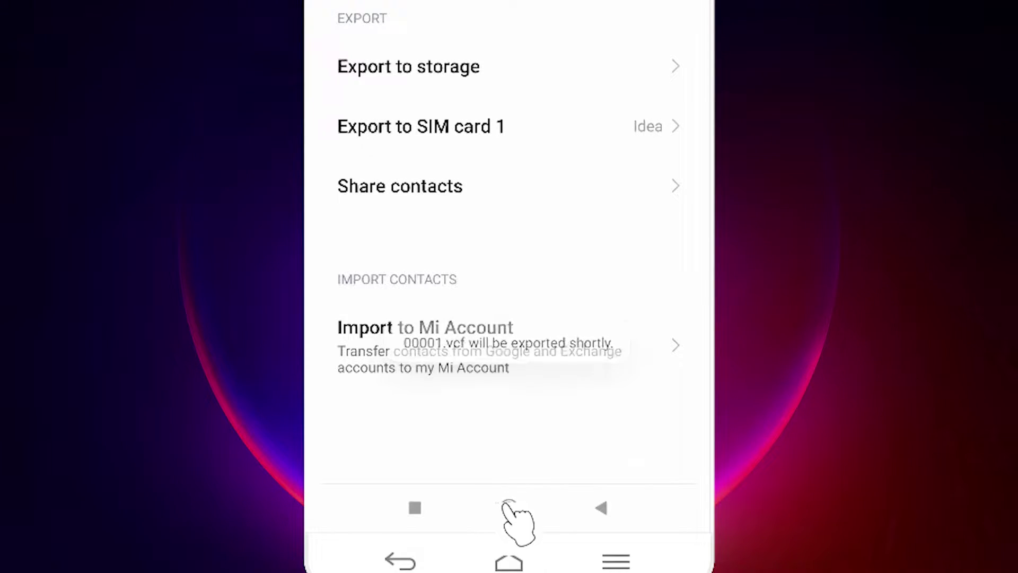
click(490, 493)
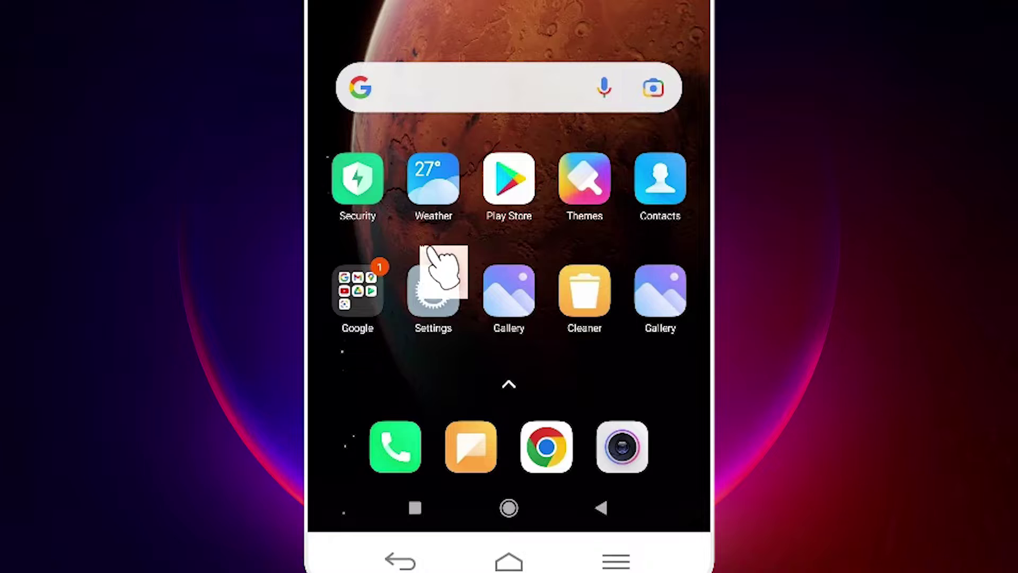
Open File Manager's internal storage Download folder to find the exported 00001.vcf
drag(439, 280, 329, 281)
click(438, 150)
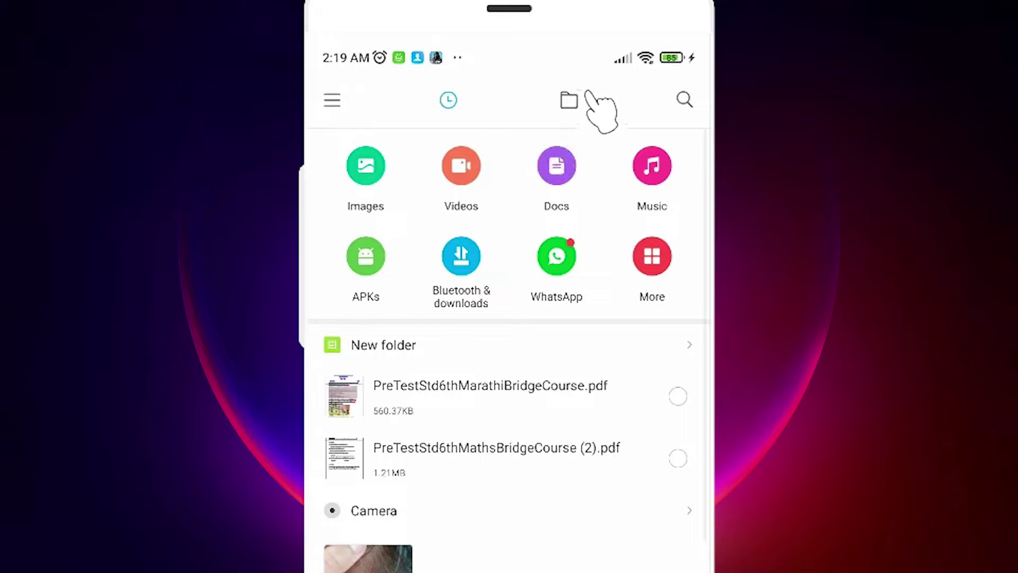
click(567, 99)
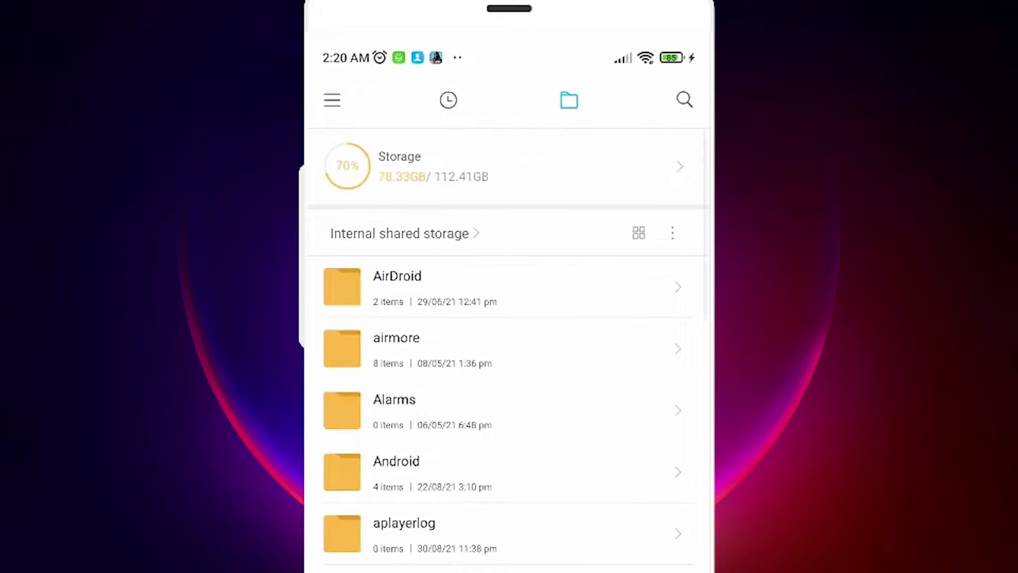
drag(523, 469, 500, 234)
drag(530, 467, 534, 254)
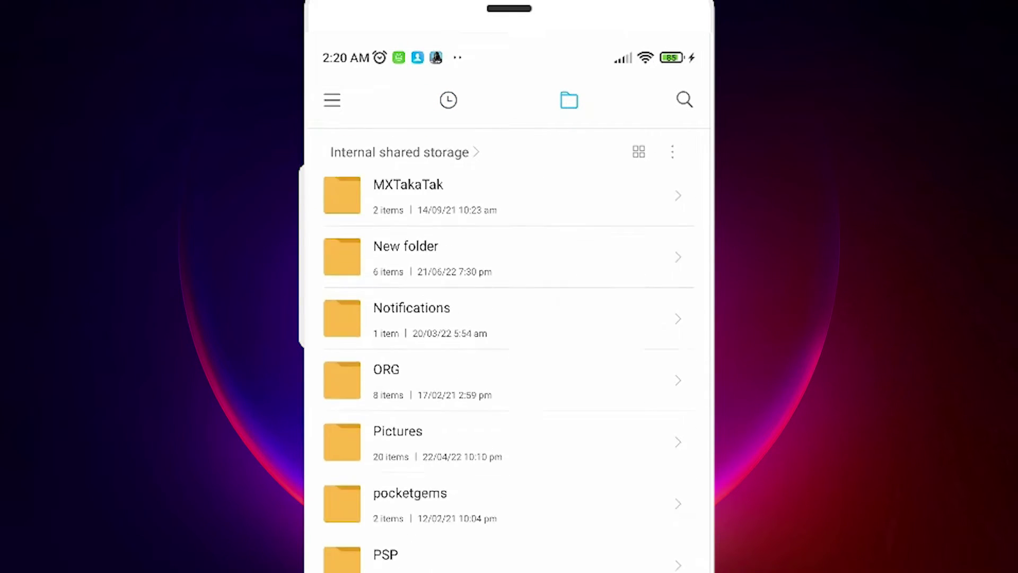
drag(524, 477, 522, 336)
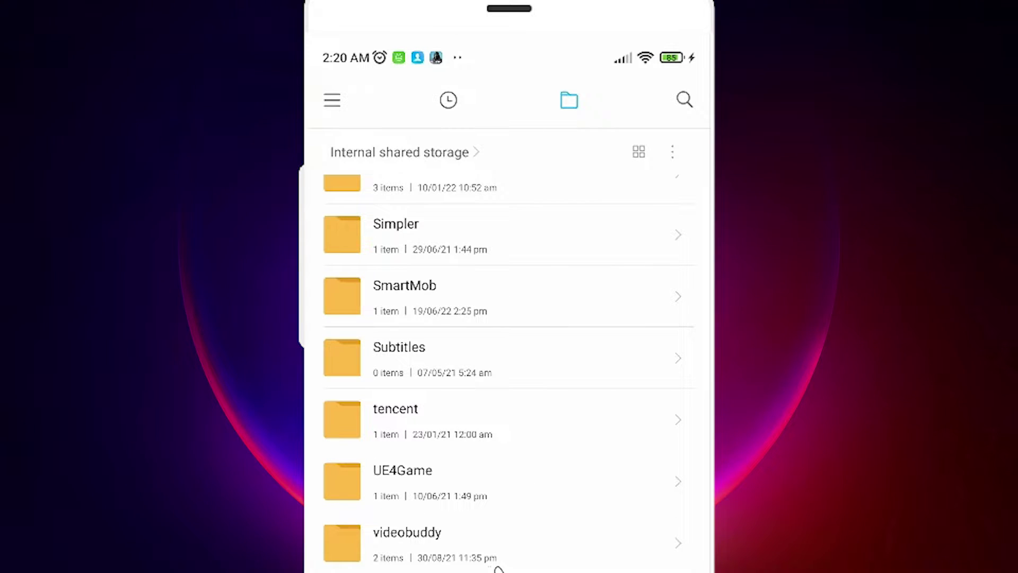
drag(466, 307, 525, 467)
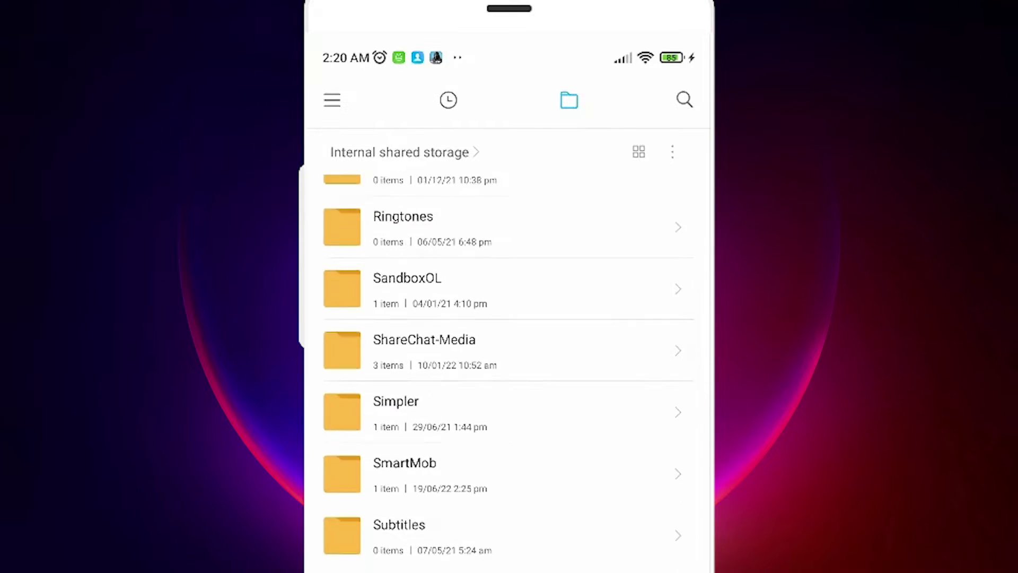
drag(522, 298, 517, 478)
drag(514, 318, 511, 505)
drag(530, 371, 586, 556)
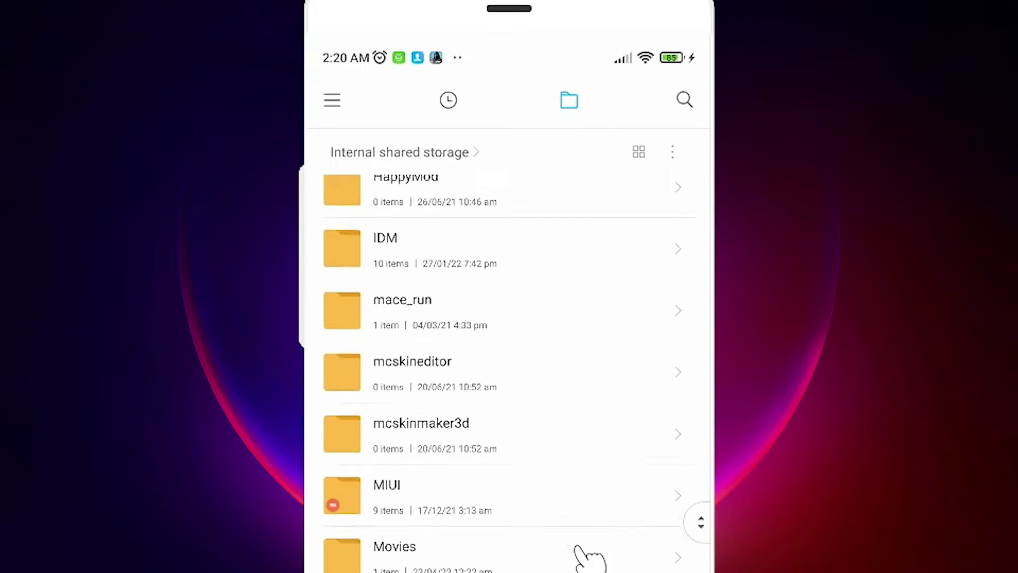
drag(500, 324, 455, 462)
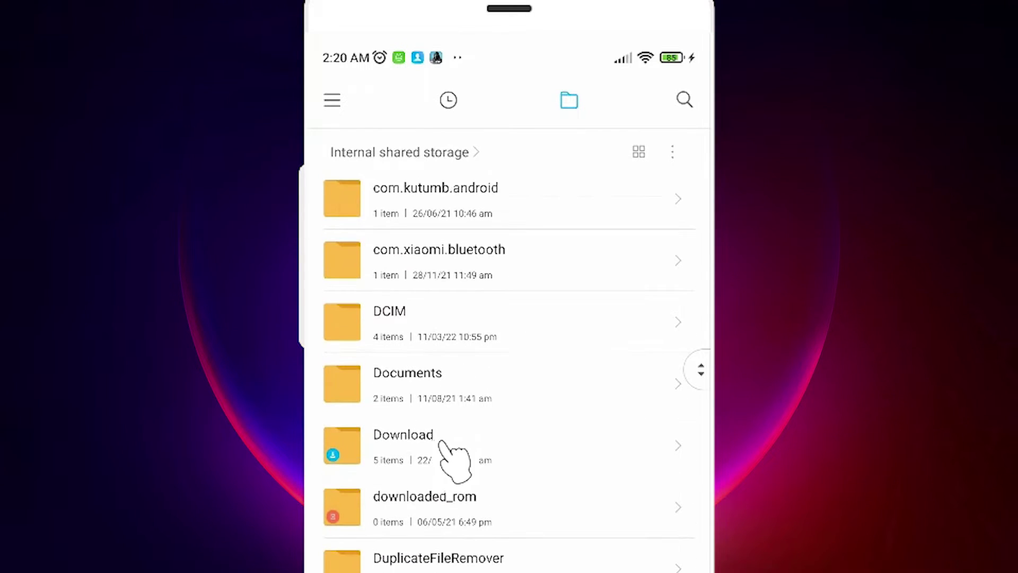
click(423, 442)
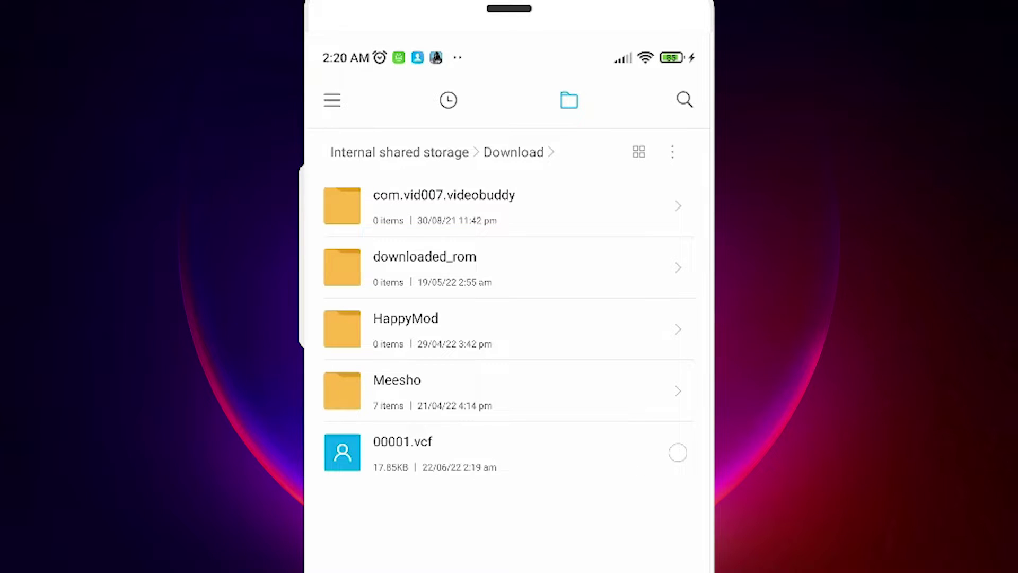
Open google.co.in in Chrome using the address-bar autocomplete for 'goo'
key(super)
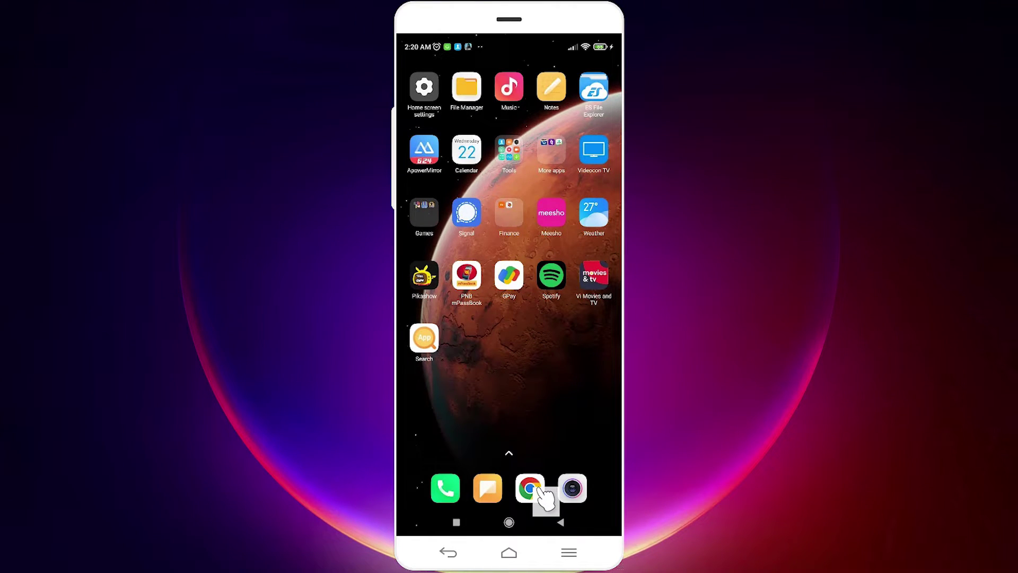
click(530, 487)
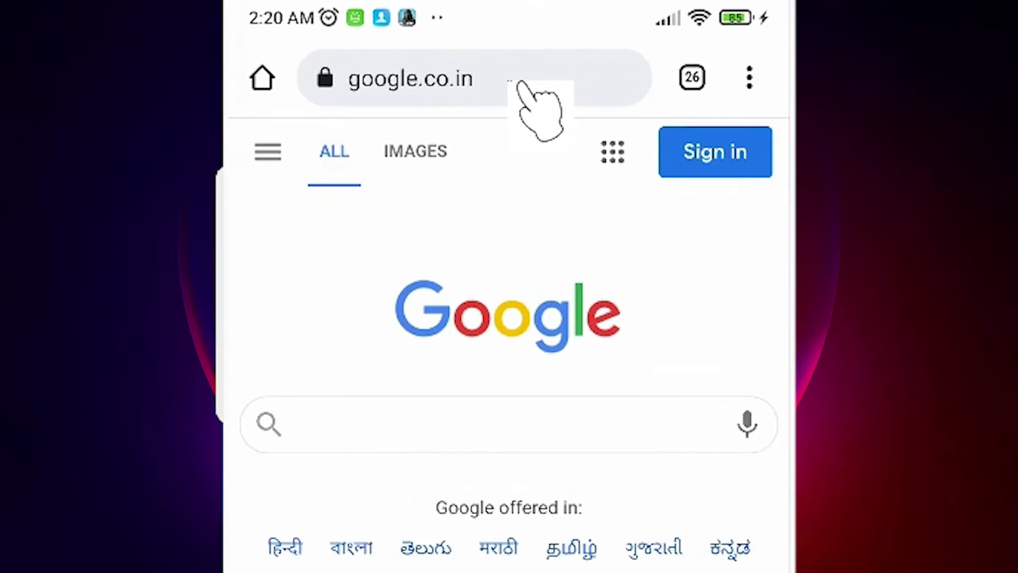
click(481, 68)
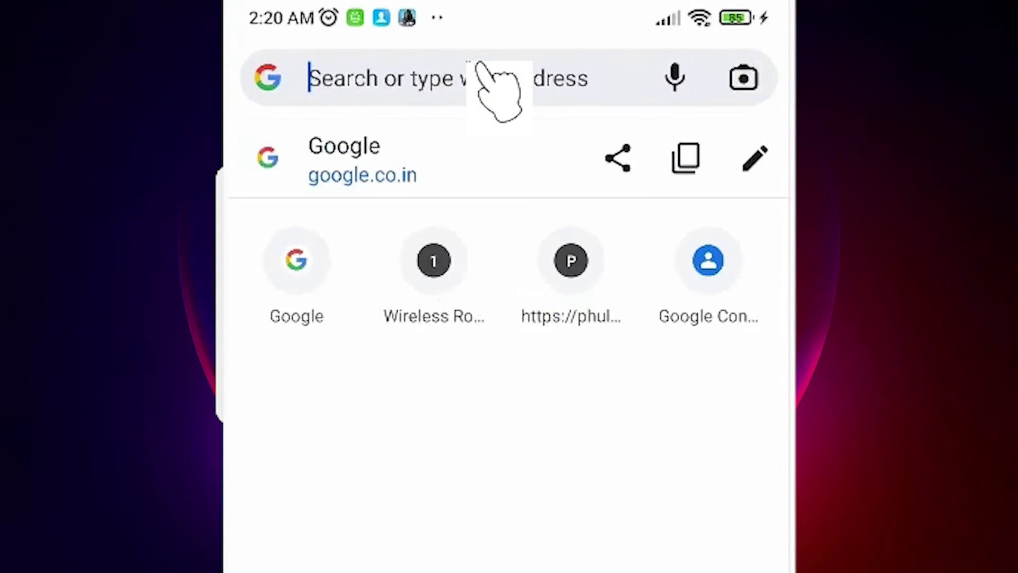
text(goo)
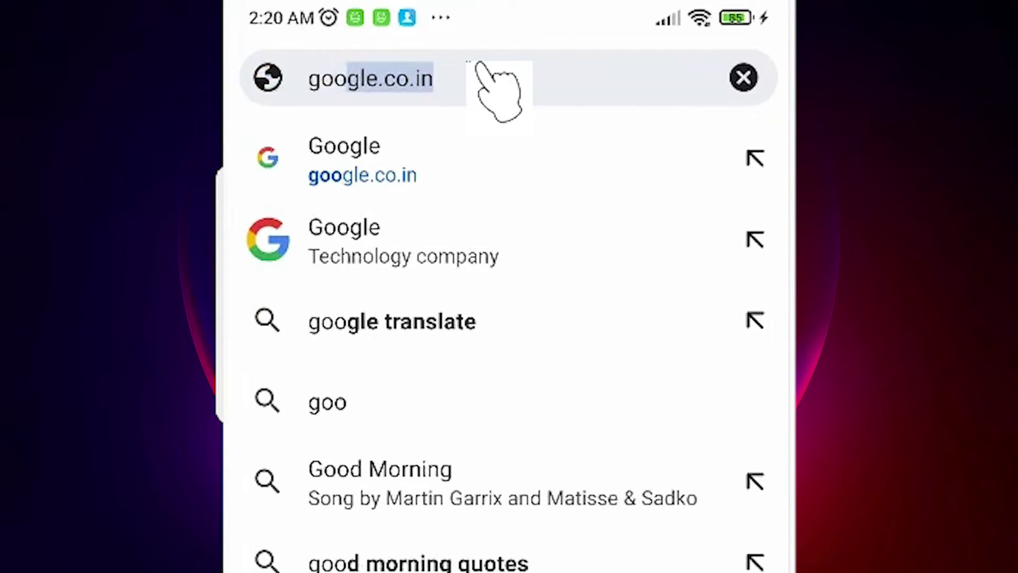
click(480, 68)
key(Return)
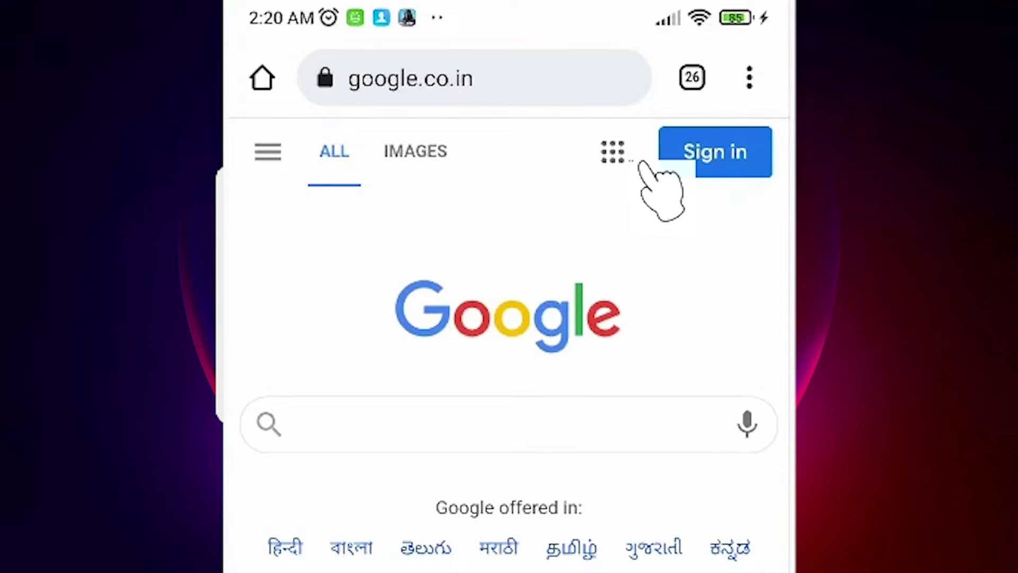
Open Google Contacts from the Google apps grid and sign in with the account e-mail
click(613, 148)
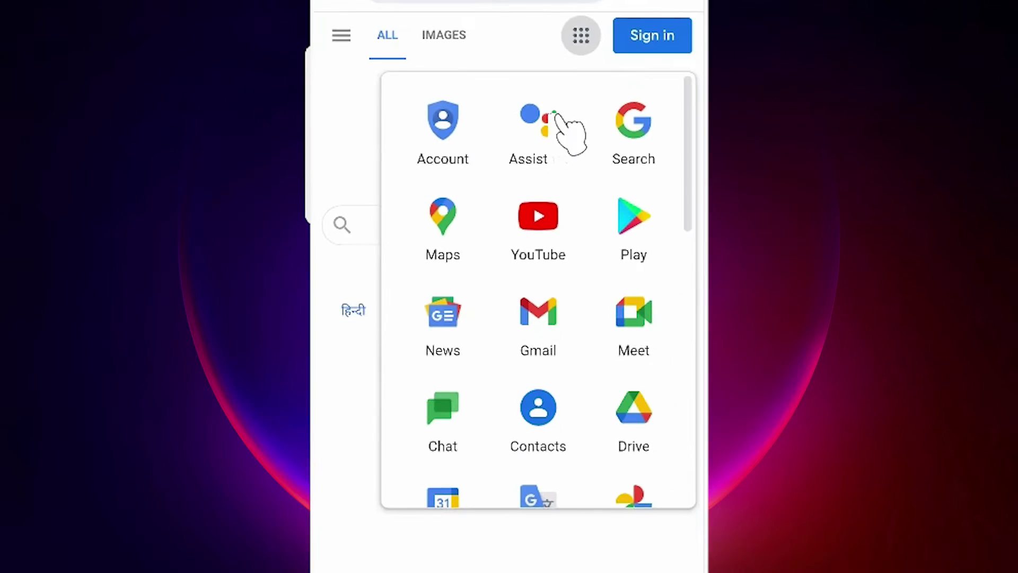
click(533, 405)
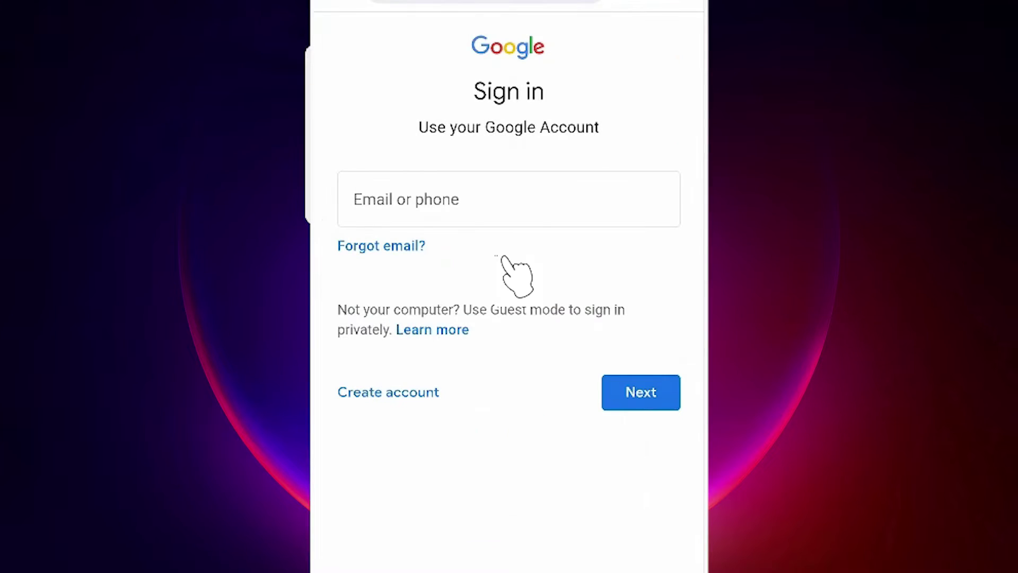
click(465, 221)
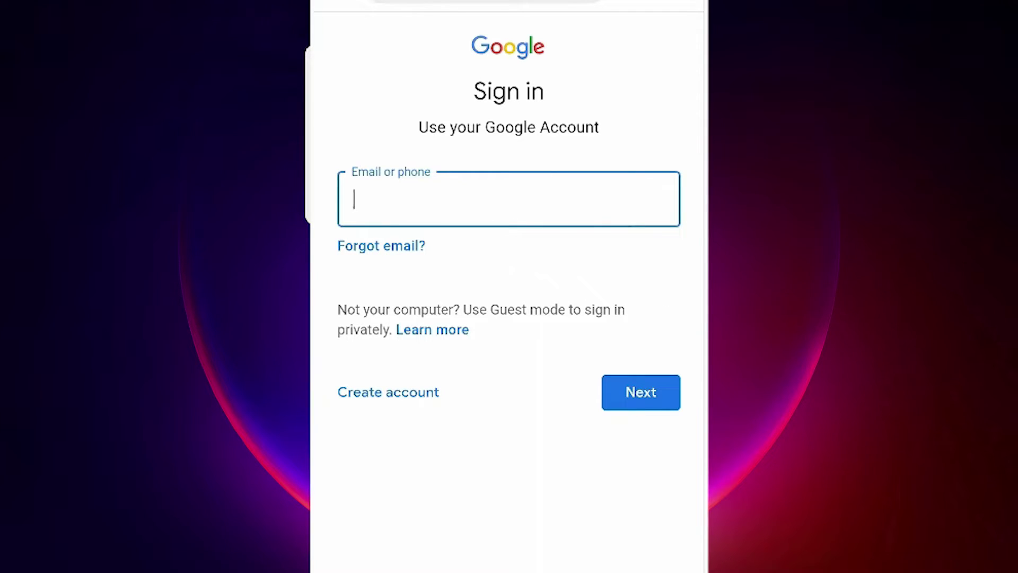
key(ctrl+v)
click(653, 393)
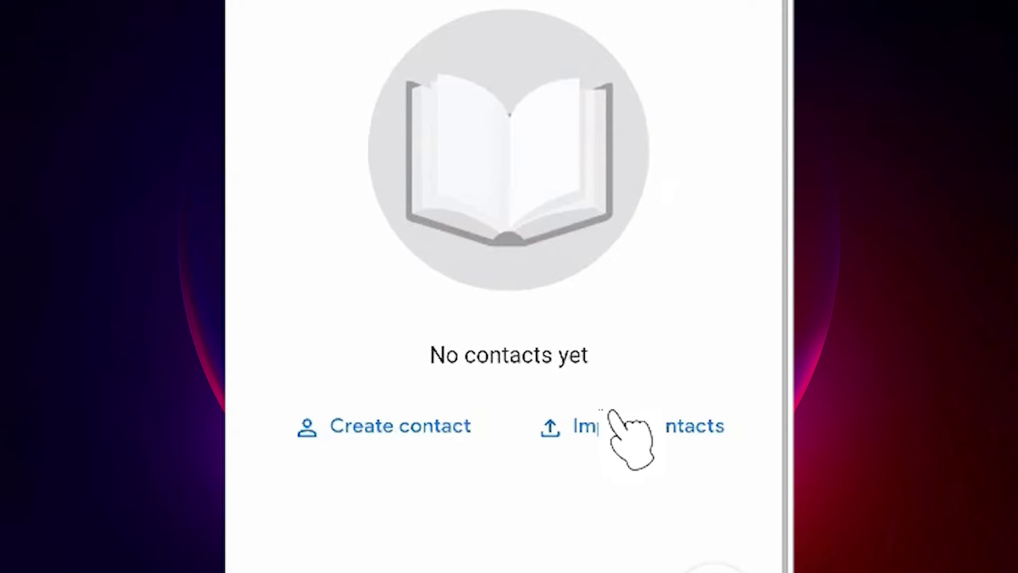
Choose 00001.vcf from the phone's Download folder as the Google Contacts import file
click(616, 421)
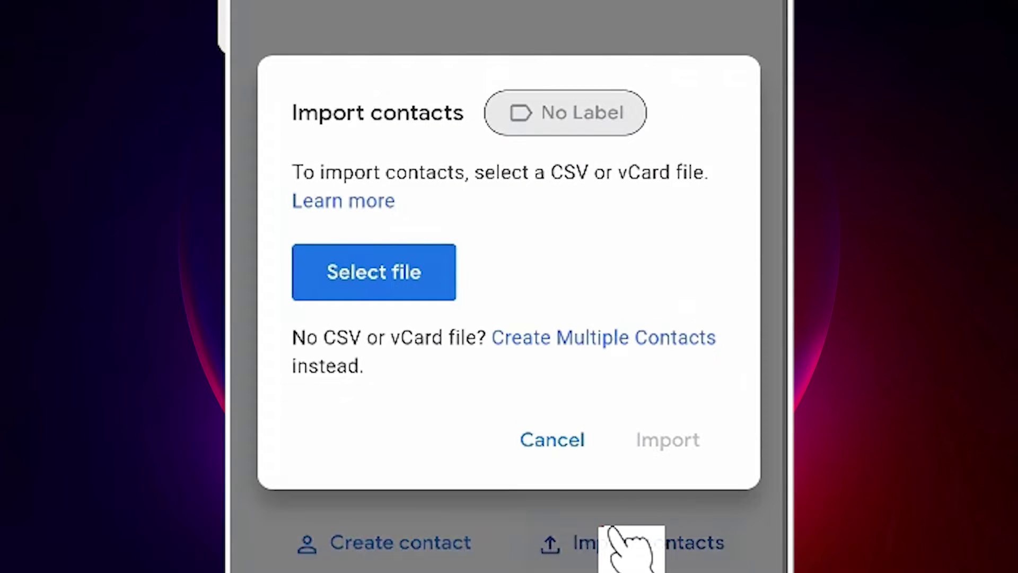
click(432, 281)
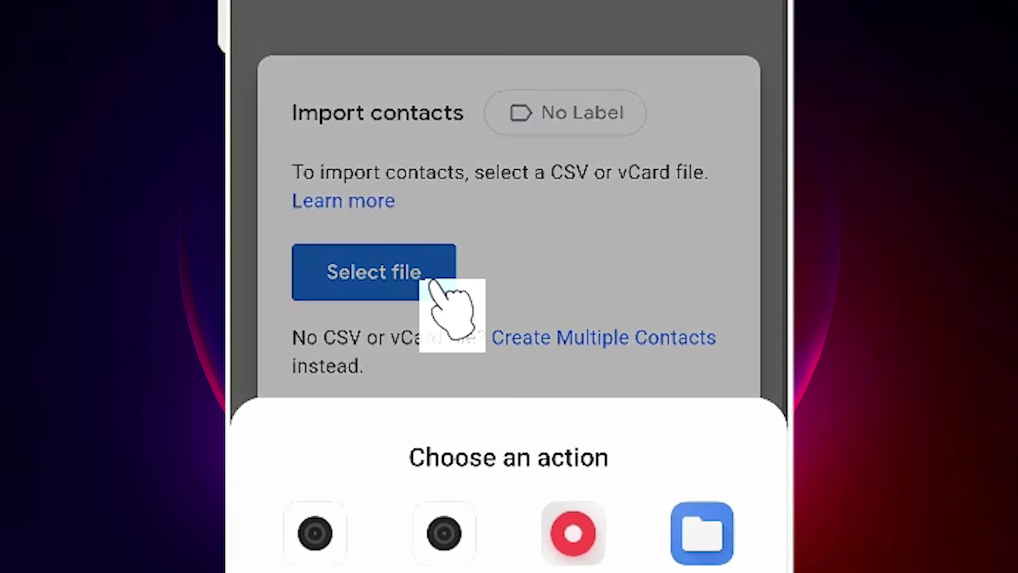
click(707, 342)
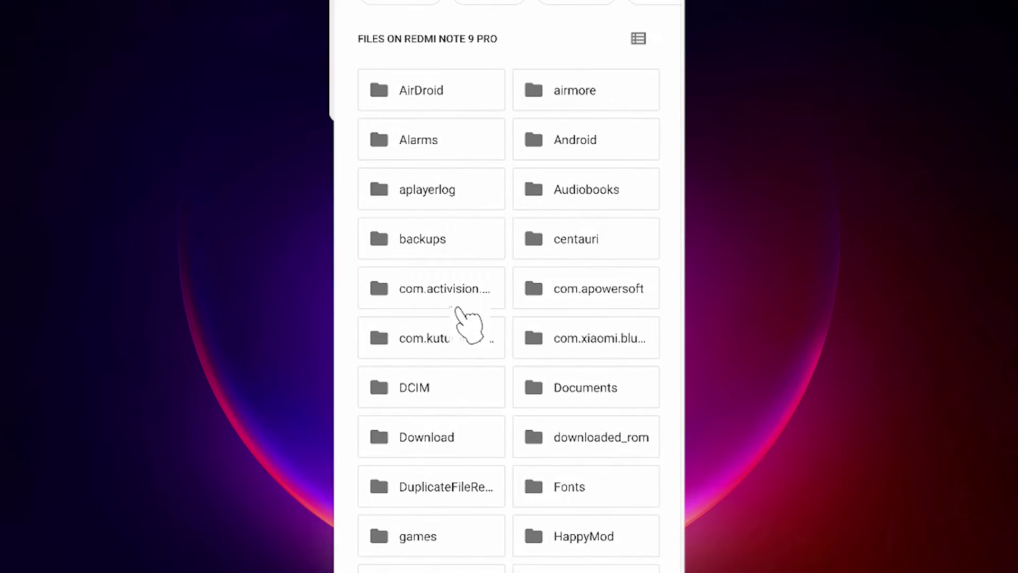
drag(546, 448, 536, 209)
click(445, 233)
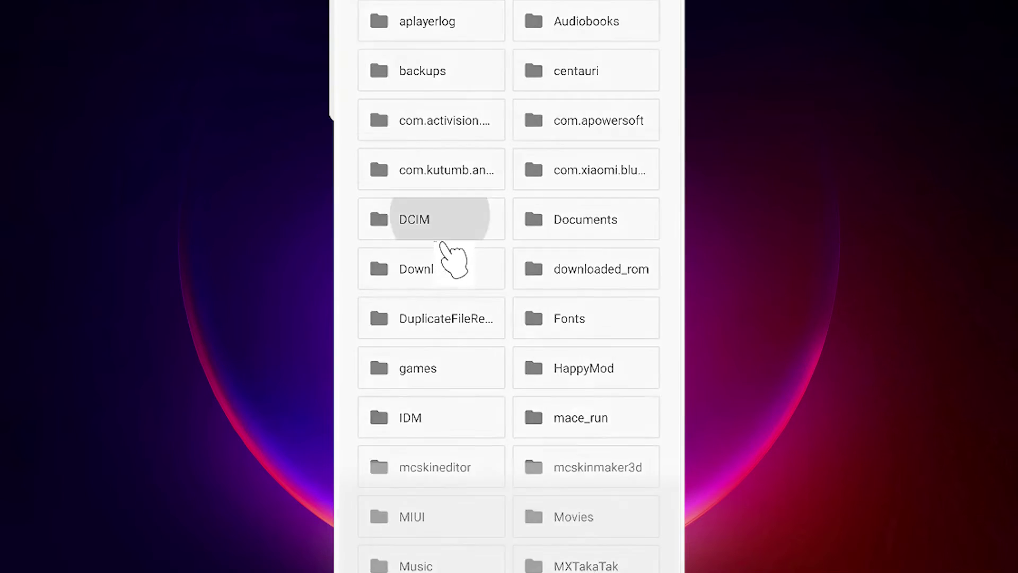
click(587, 532)
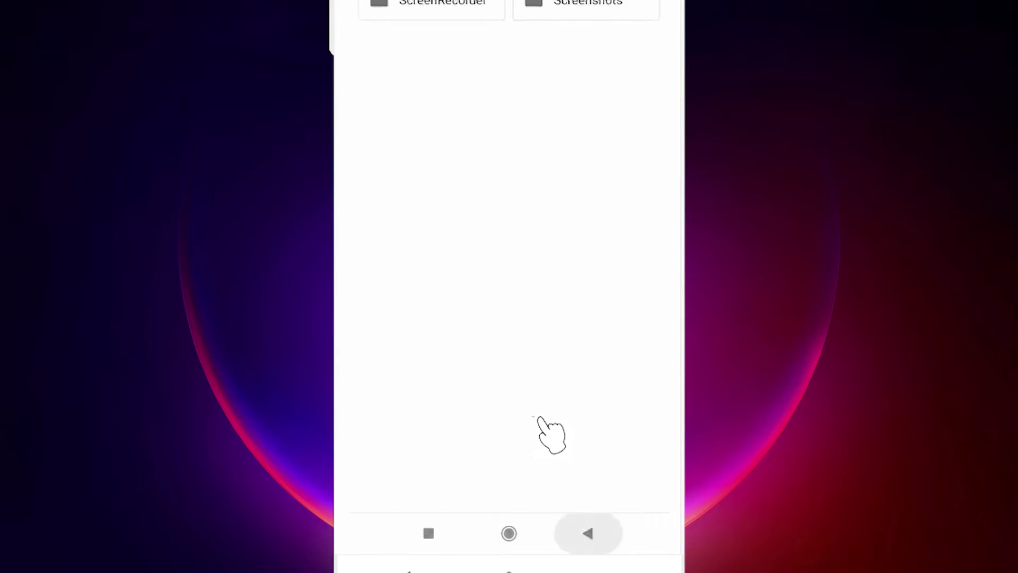
click(424, 233)
drag(428, 241, 466, 277)
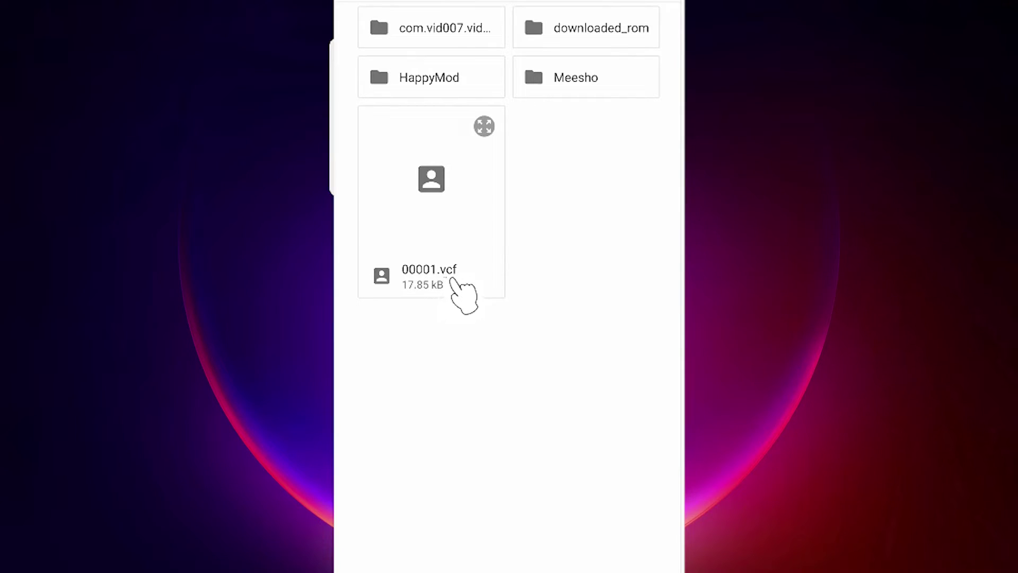
click(449, 192)
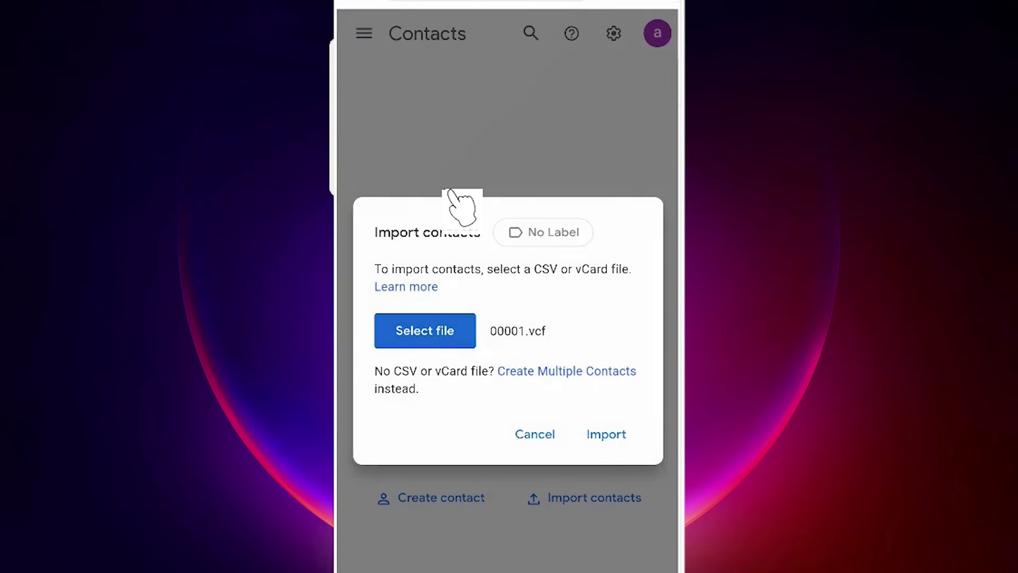
Import the contacts from 00001.vcf into Google Contacts
click(606, 435)
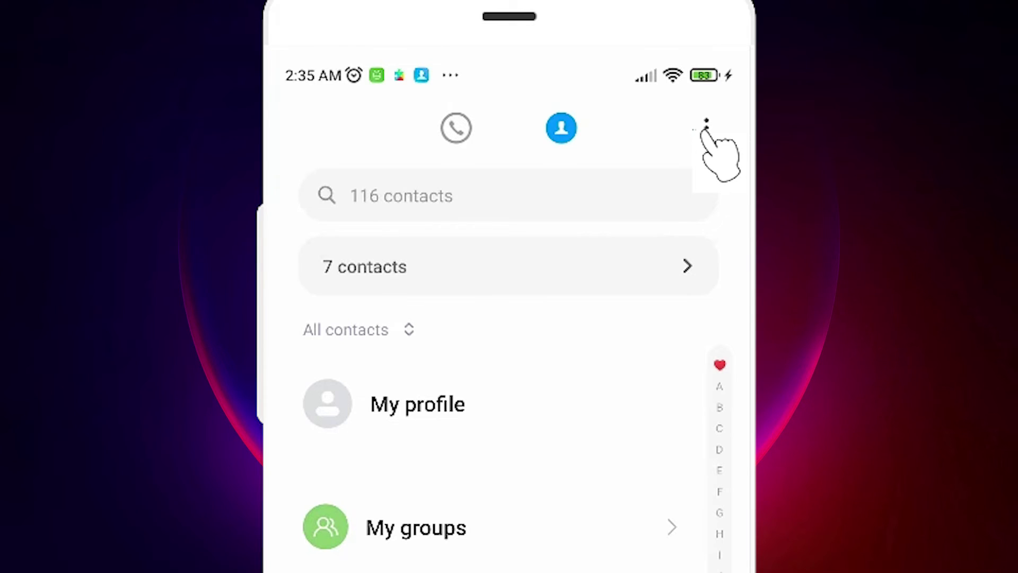
Start importing contacts from phone storage via MIUI Contacts' Import/Export contacts
click(705, 130)
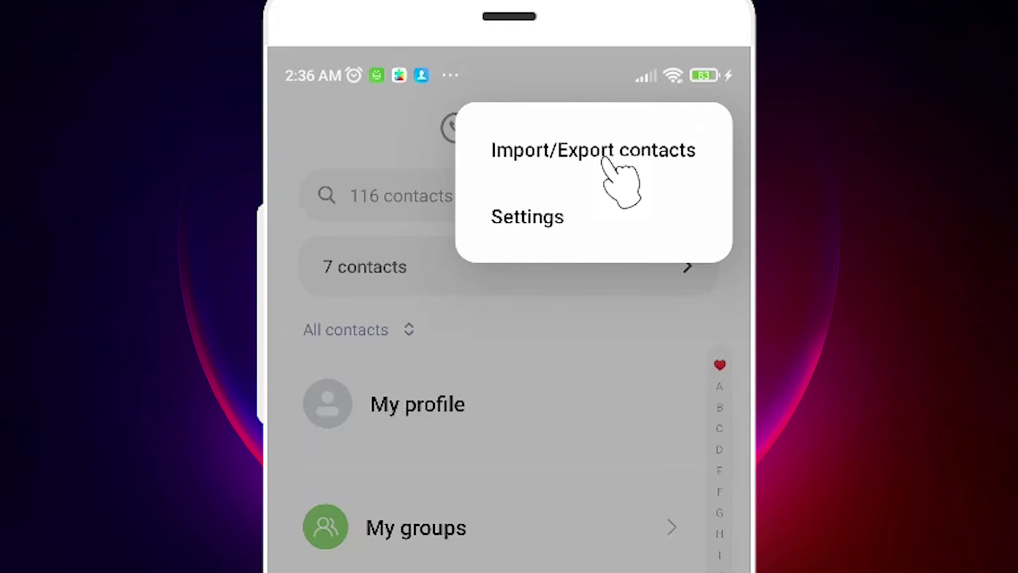
click(607, 159)
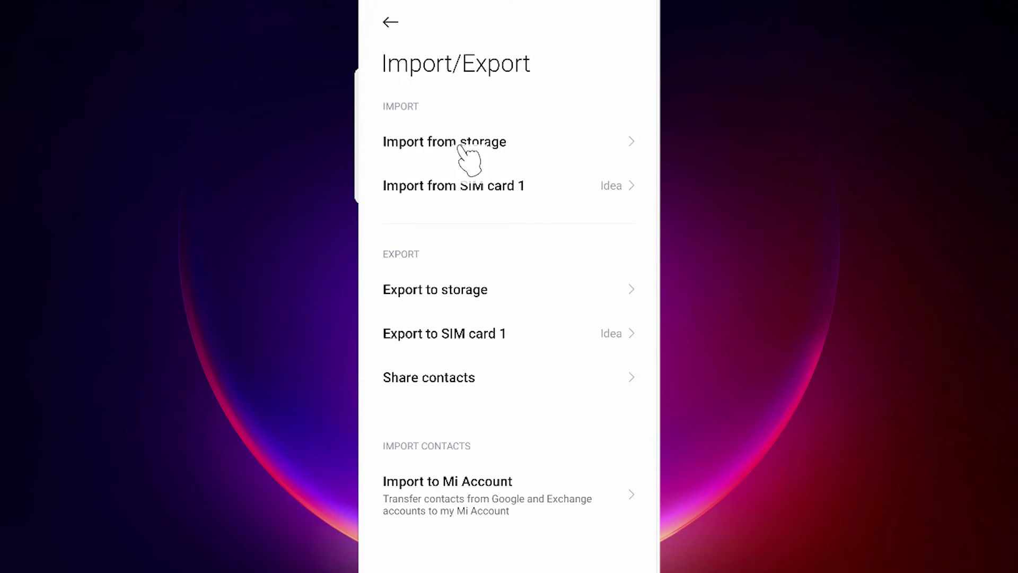
click(373, 134)
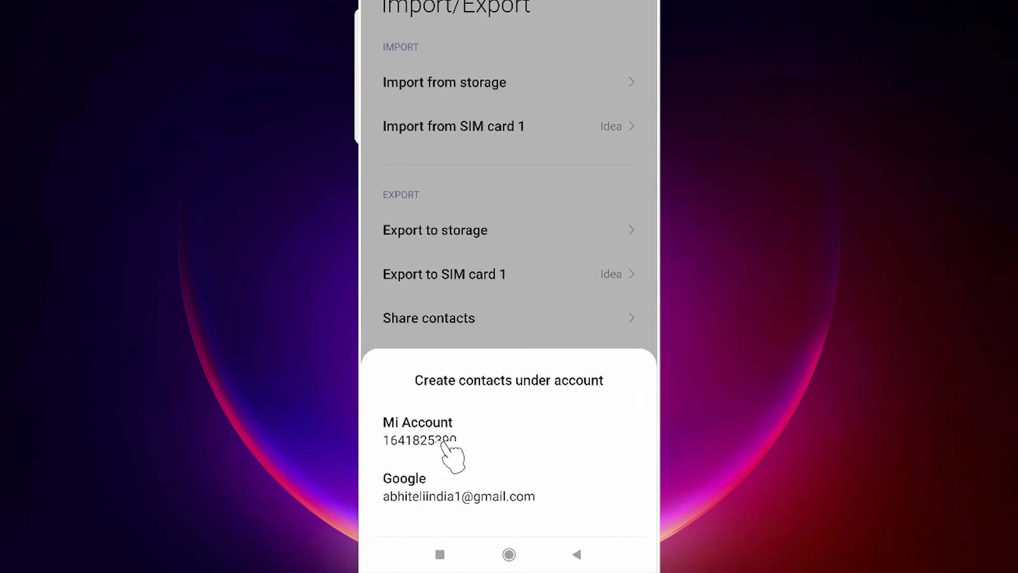